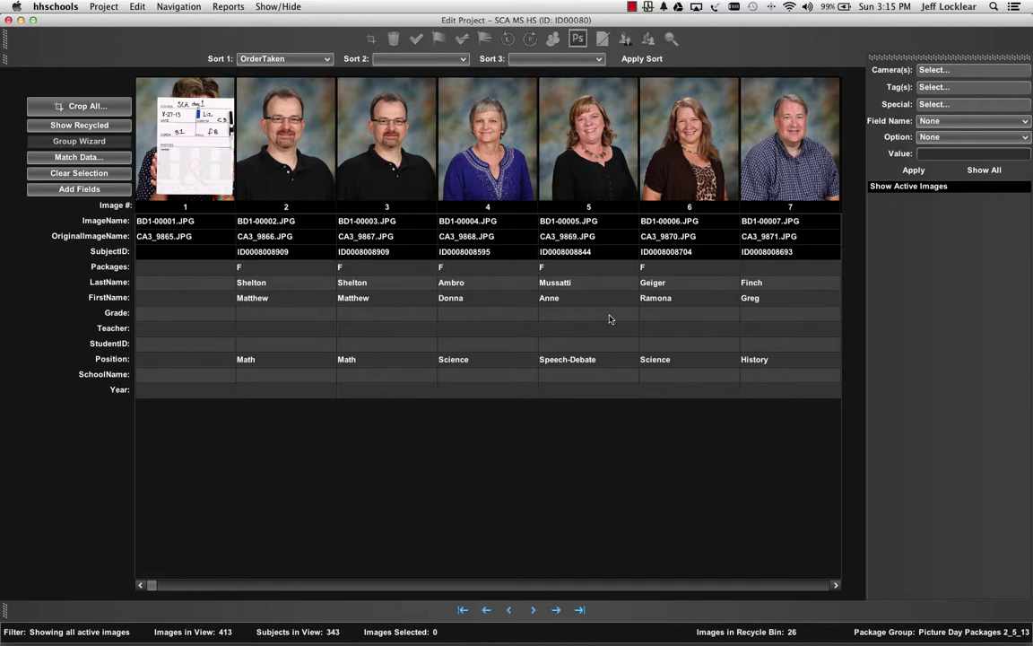
Open the Edit menu for the SCA MS HS project's images
{"action": "left_click", "coordinate": [137, 6]}
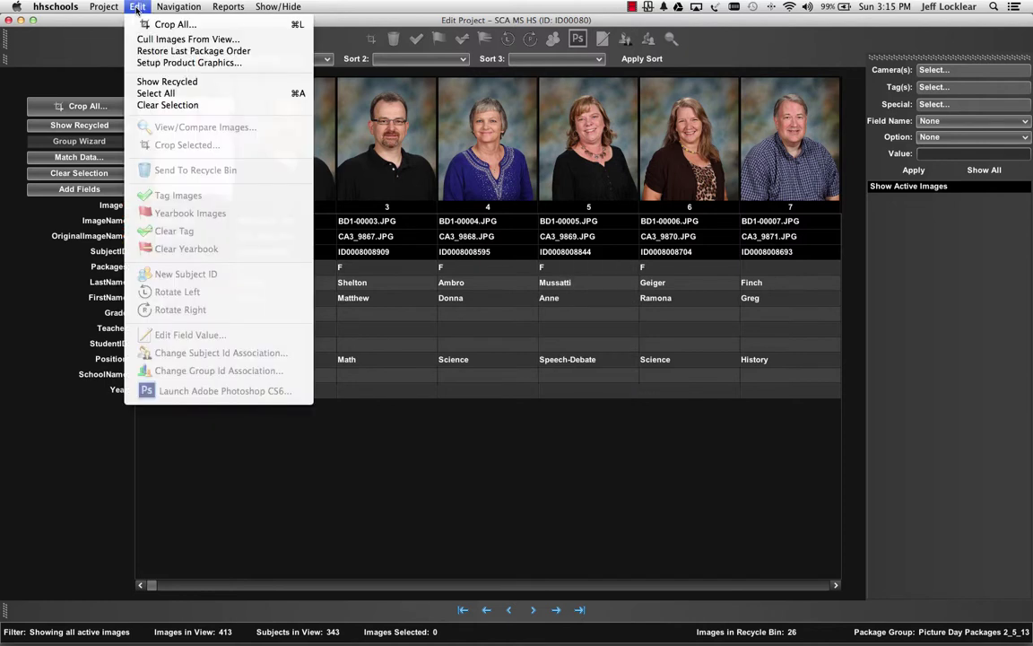
Cull images by SubjectID with a minimum of 2 images and open the Compare Lightbox
{"action": "left_click", "coordinate": [279, 43]}
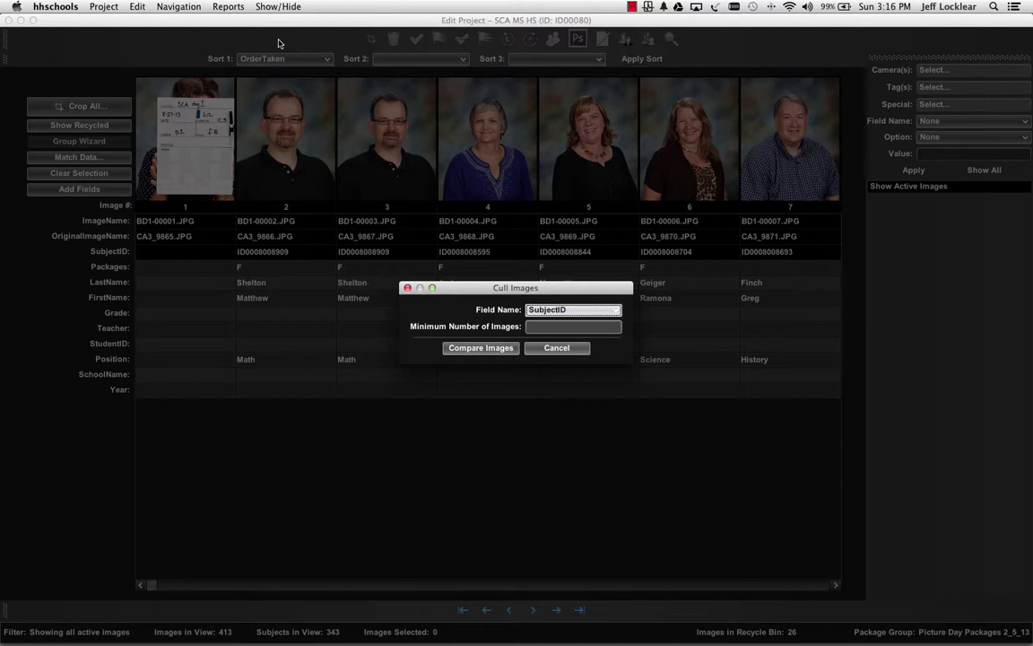
{"action": "left_click", "coordinate": [598, 309]}
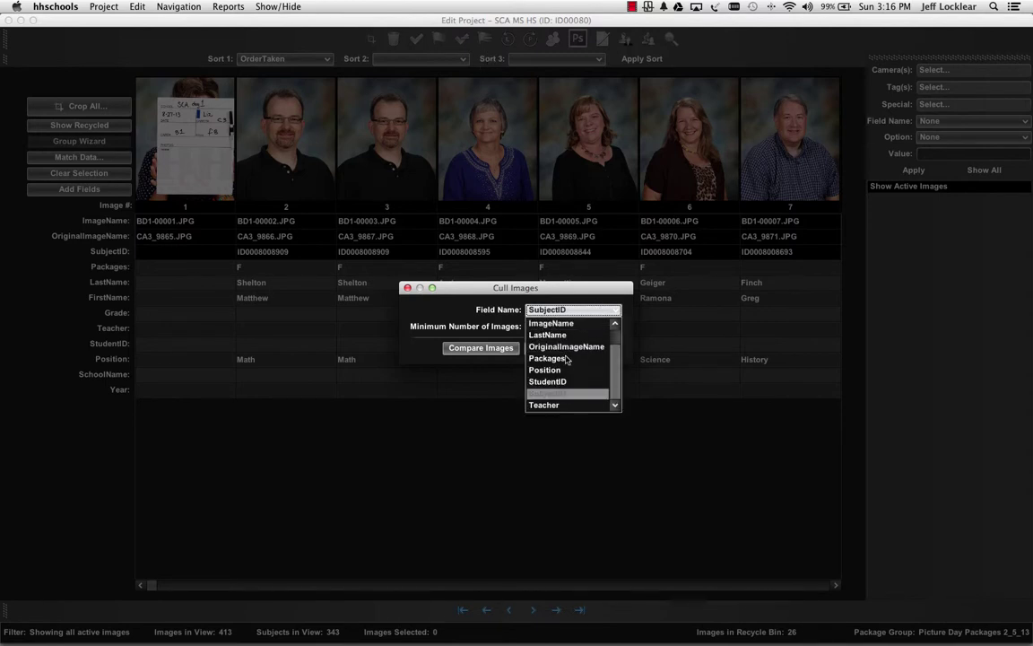
{"action": "left_click", "coordinate": [573, 309]}
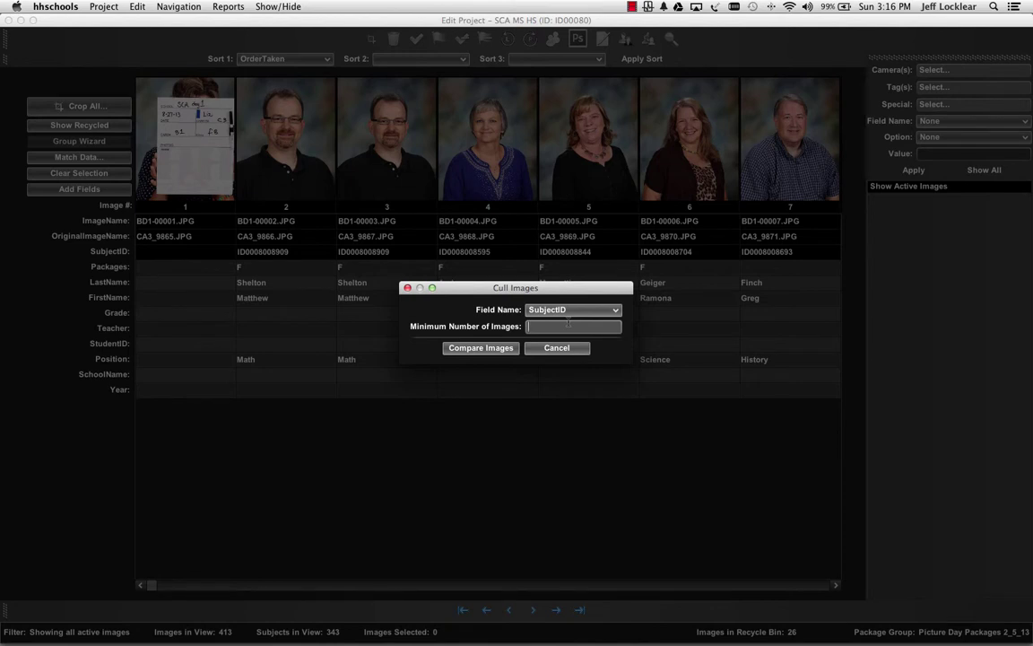
{"action": "type", "text": "2"}
{"action": "left_click", "coordinate": [466, 348]}
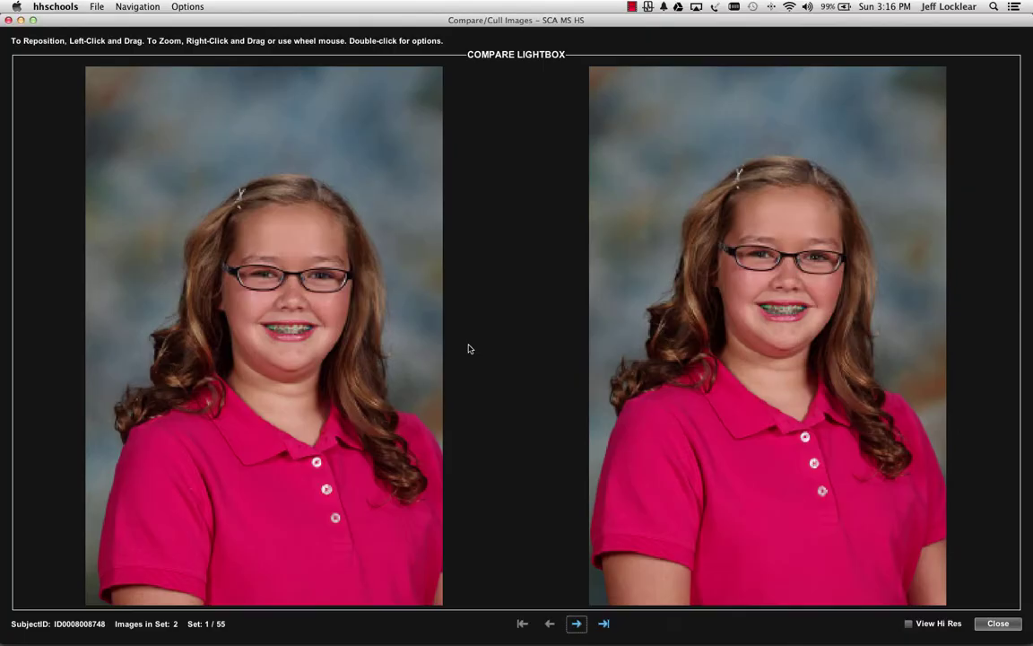
Send one rejected portrait to the Recycle Bin in each of sets 1 through 5
{"action": "right_click", "coordinate": [427, 342]}
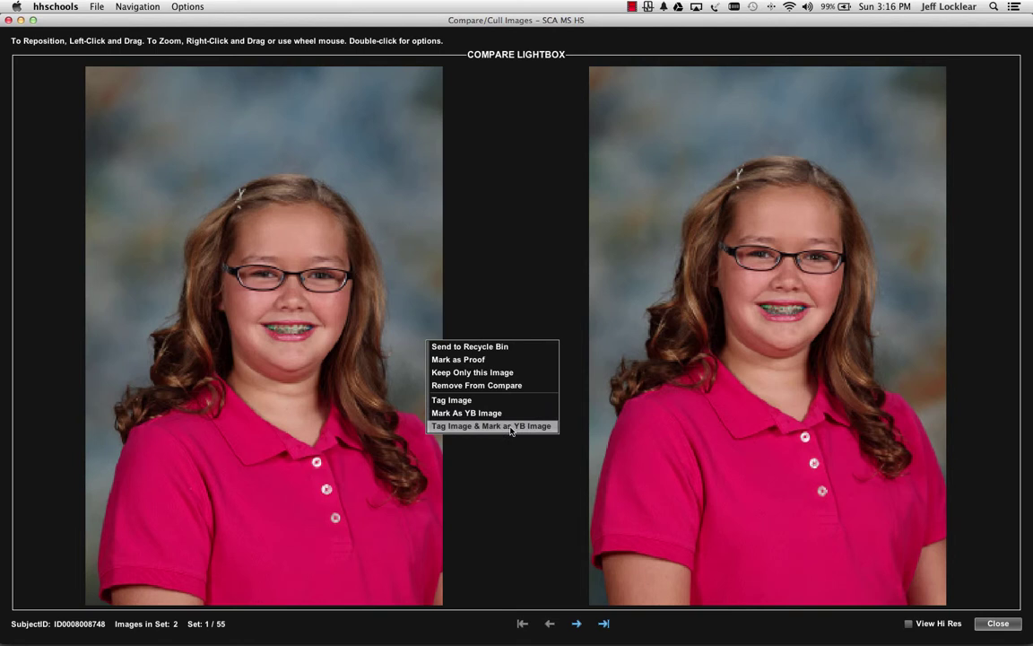
{"action": "left_click", "coordinate": [526, 348]}
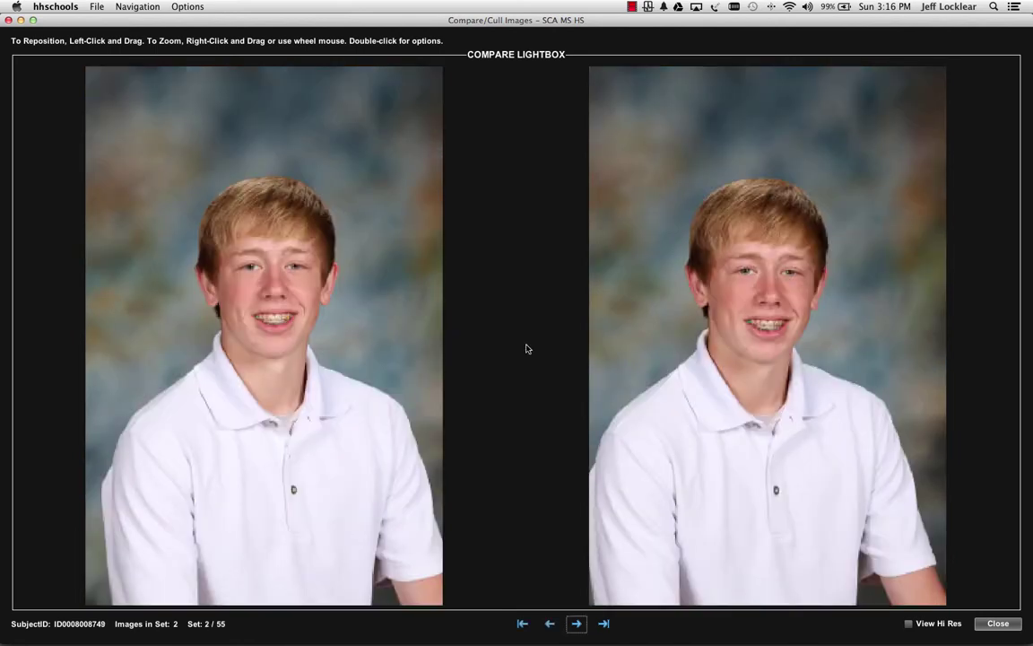
{"action": "right_click", "coordinate": [377, 336]}
{"action": "left_click", "coordinate": [401, 344]}
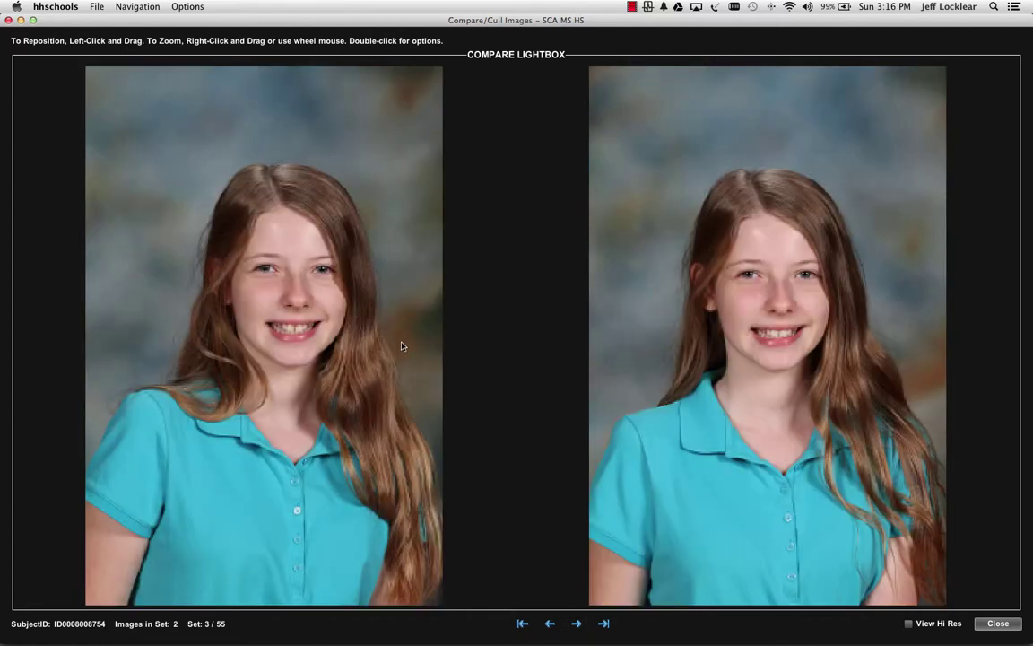
{"action": "right_click", "coordinate": [401, 345]}
{"action": "left_click", "coordinate": [405, 353]}
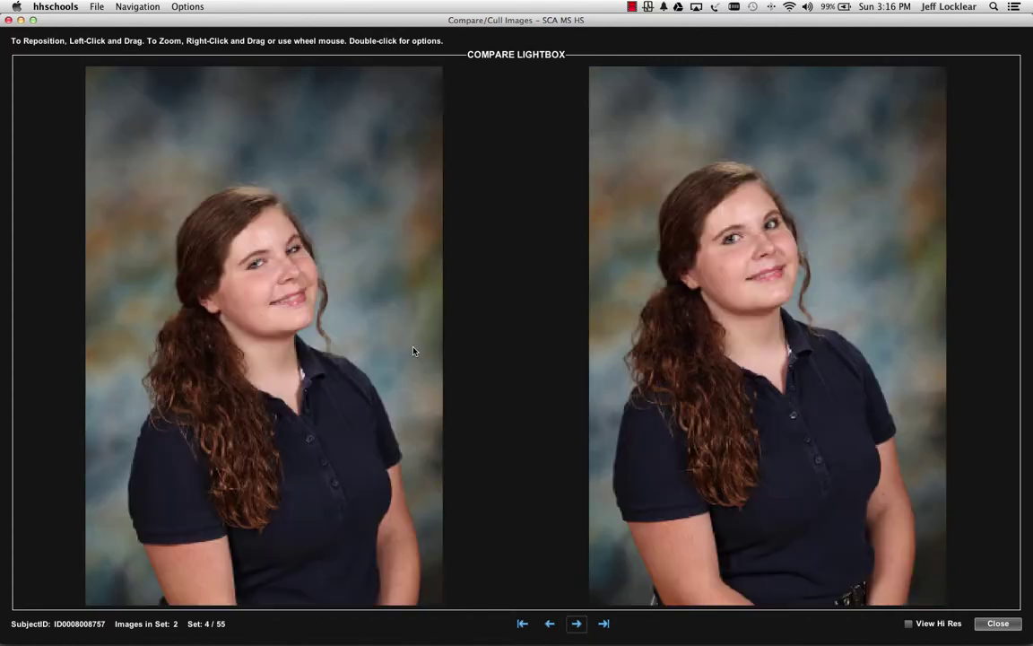
{"action": "right_click", "coordinate": [401, 349]}
{"action": "left_click", "coordinate": [413, 354]}
{"action": "right_click", "coordinate": [418, 356]}
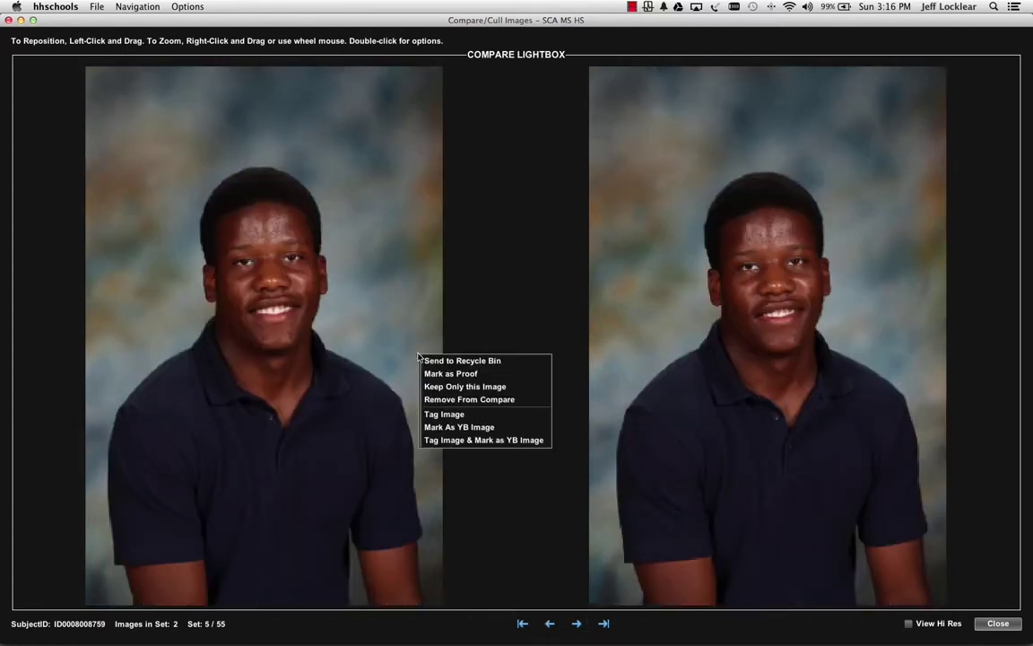
{"action": "left_click", "coordinate": [427, 362]}
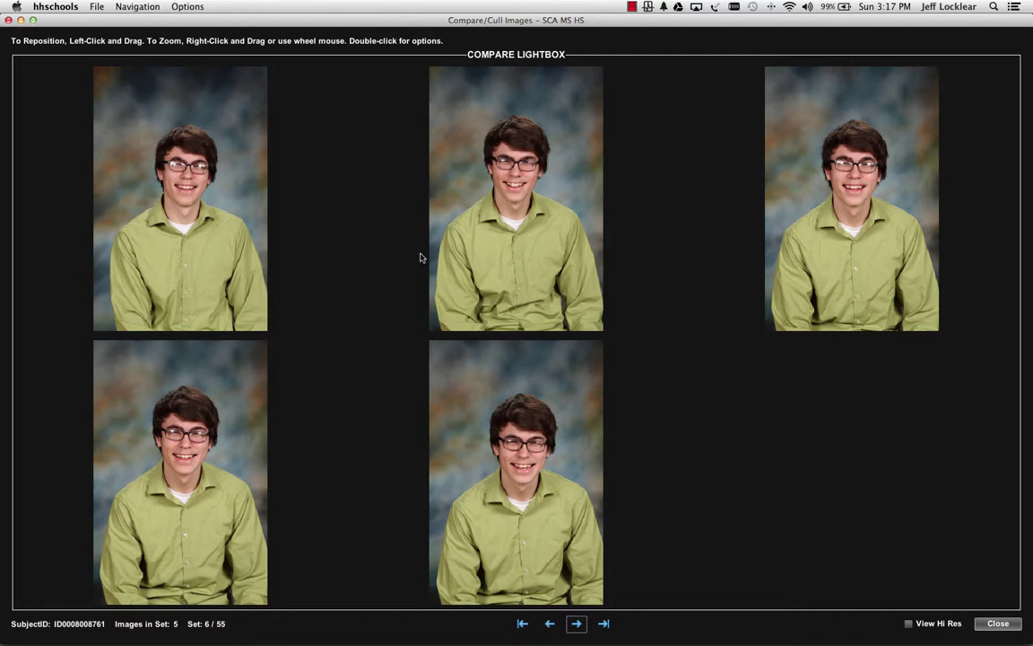
Recycle the top-left portrait and mark the bottom-right portrait as proof
{"action": "right_click", "coordinate": [185, 181]}
{"action": "left_click", "coordinate": [195, 186]}
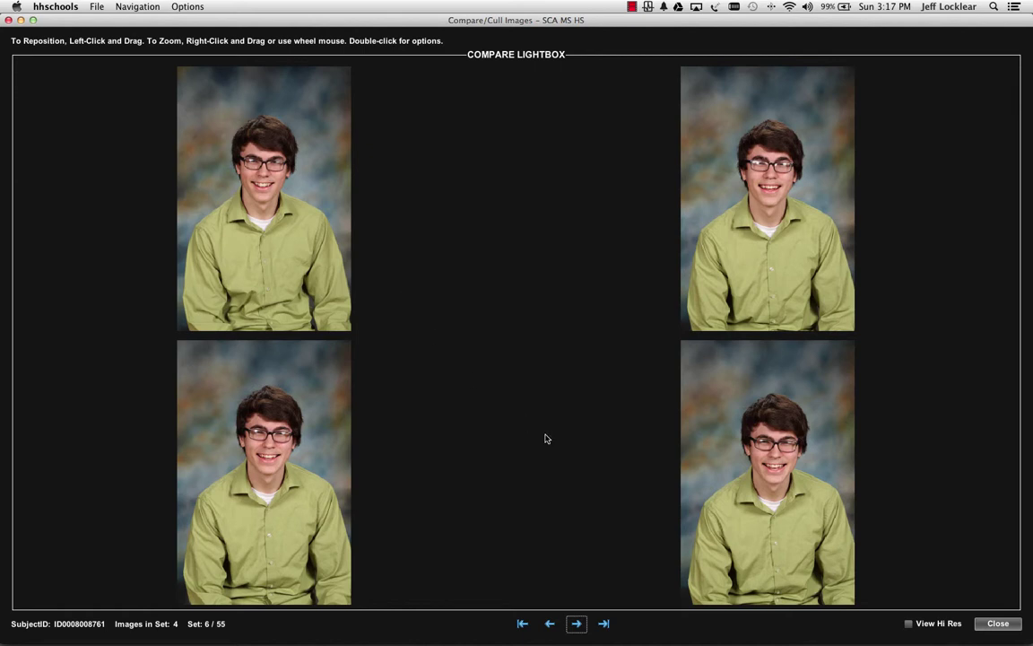
{"action": "right_click", "coordinate": [775, 474]}
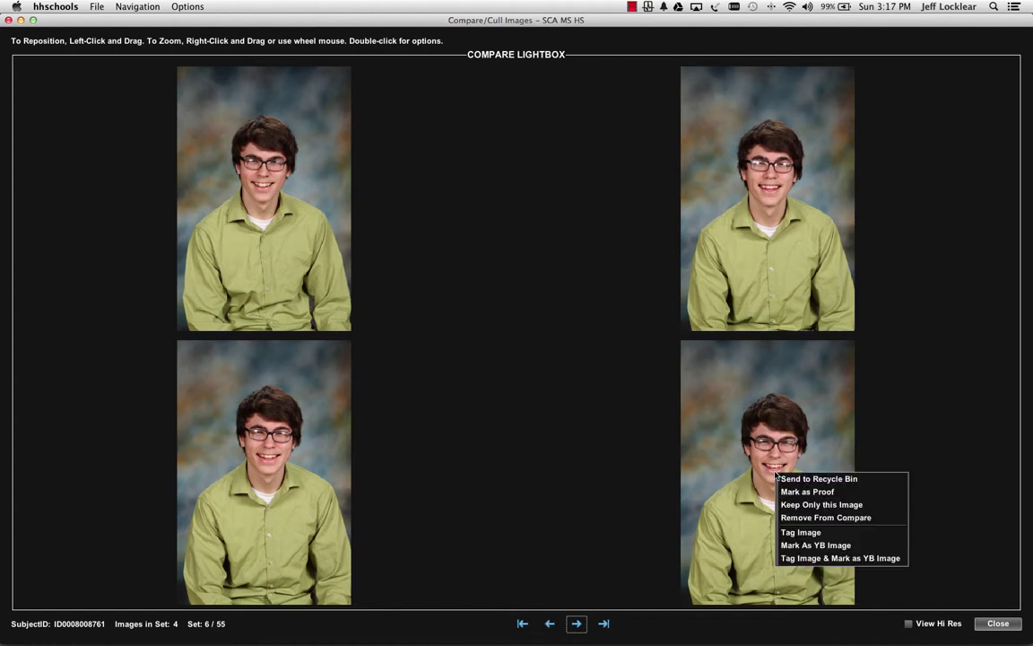
{"action": "left_click", "coordinate": [797, 493]}
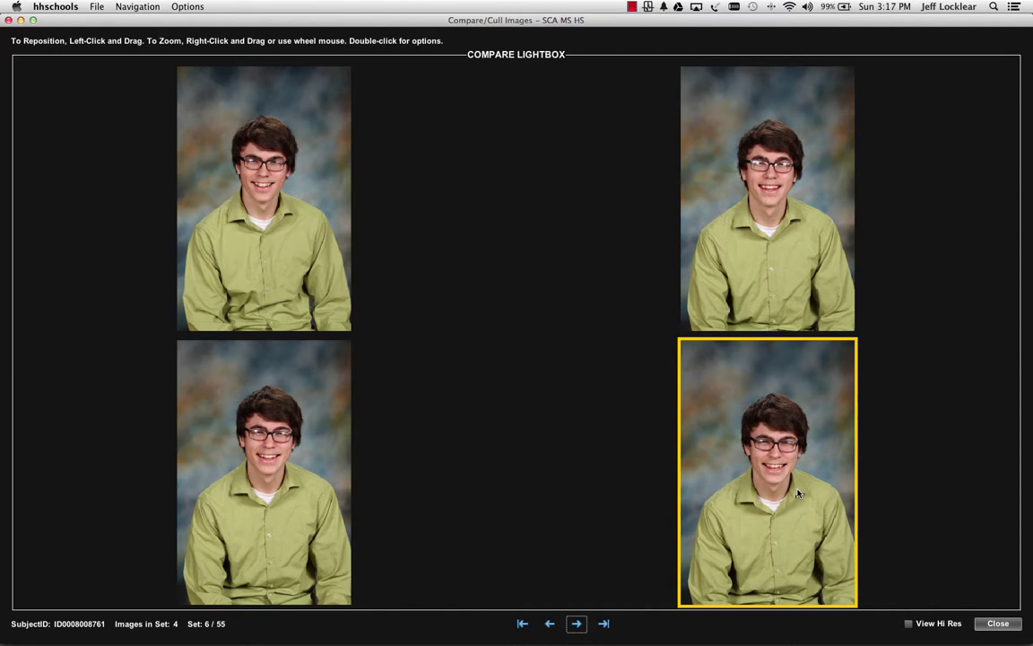
Recycle another top-left portrait, then keep the middle one with Mark and Remove Remaining Images
{"action": "right_click", "coordinate": [319, 264]}
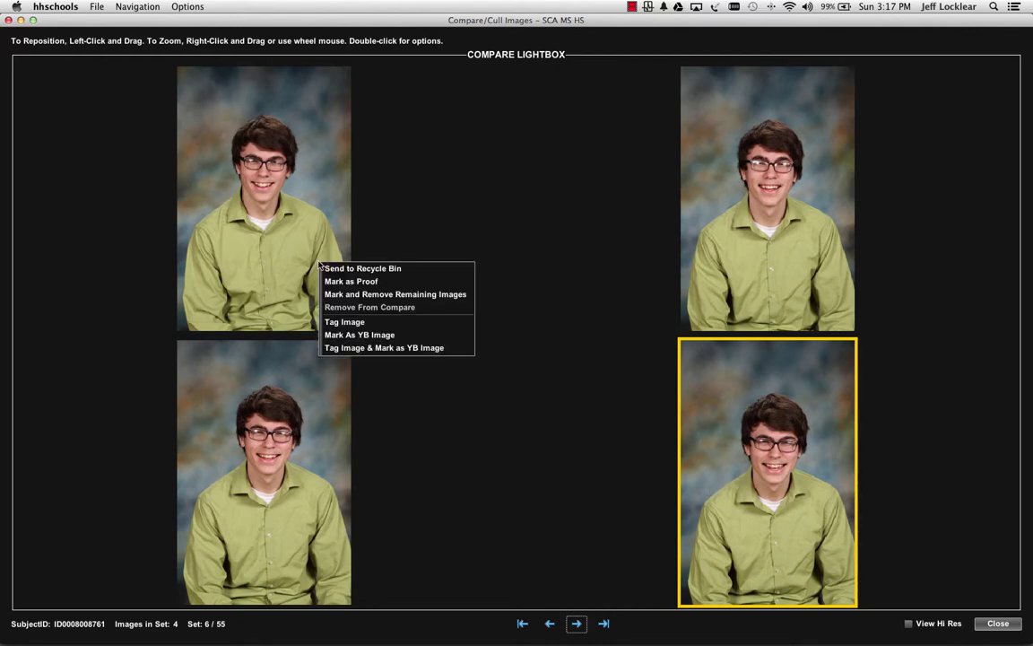
{"action": "left_click", "coordinate": [328, 269]}
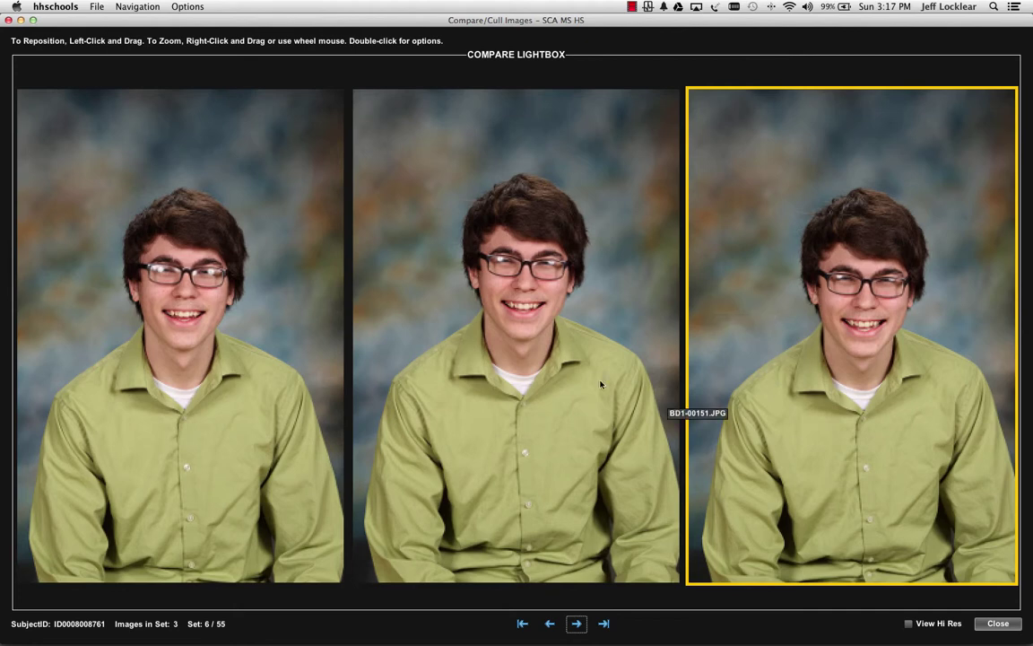
{"action": "right_click", "coordinate": [548, 325]}
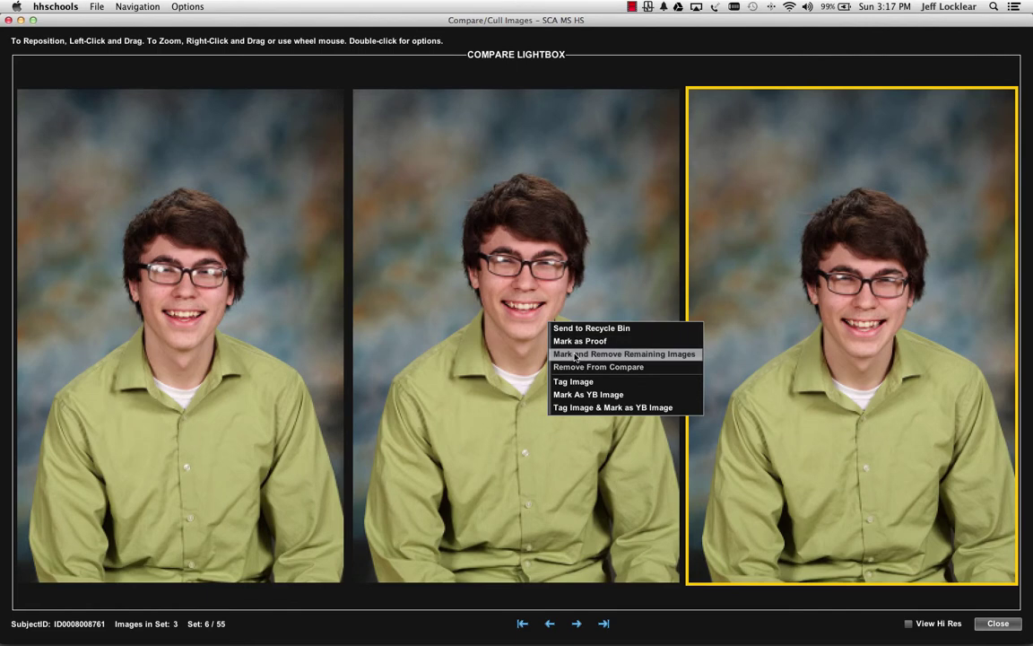
{"action": "left_click", "coordinate": [576, 357]}
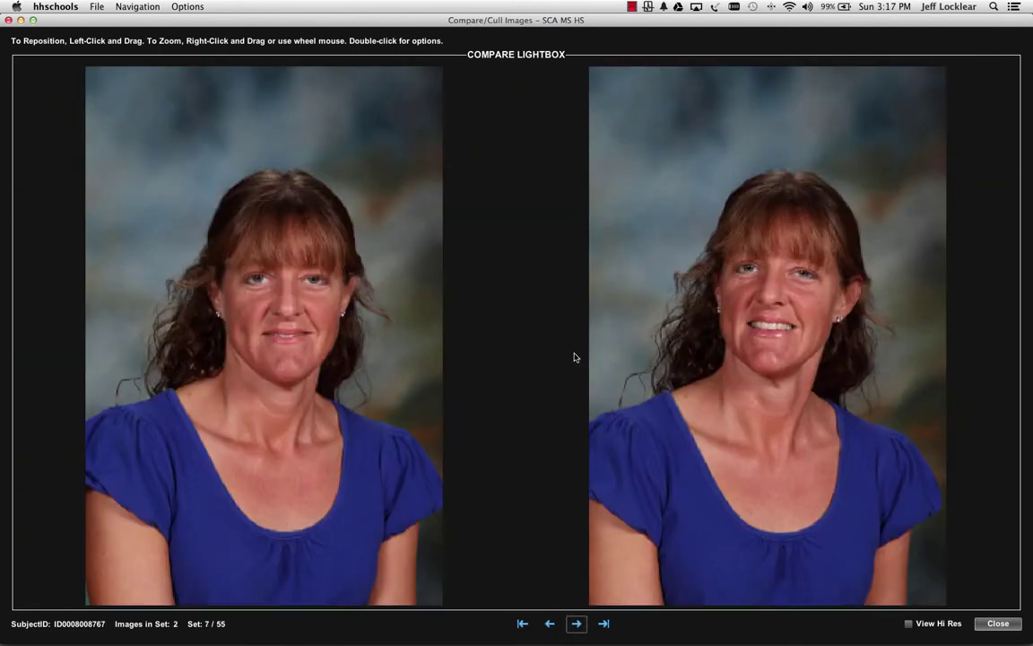
Recycle the left portrait in set 7, then the blinking middle and left duplicates in set 8
{"action": "right_click", "coordinate": [384, 336]}
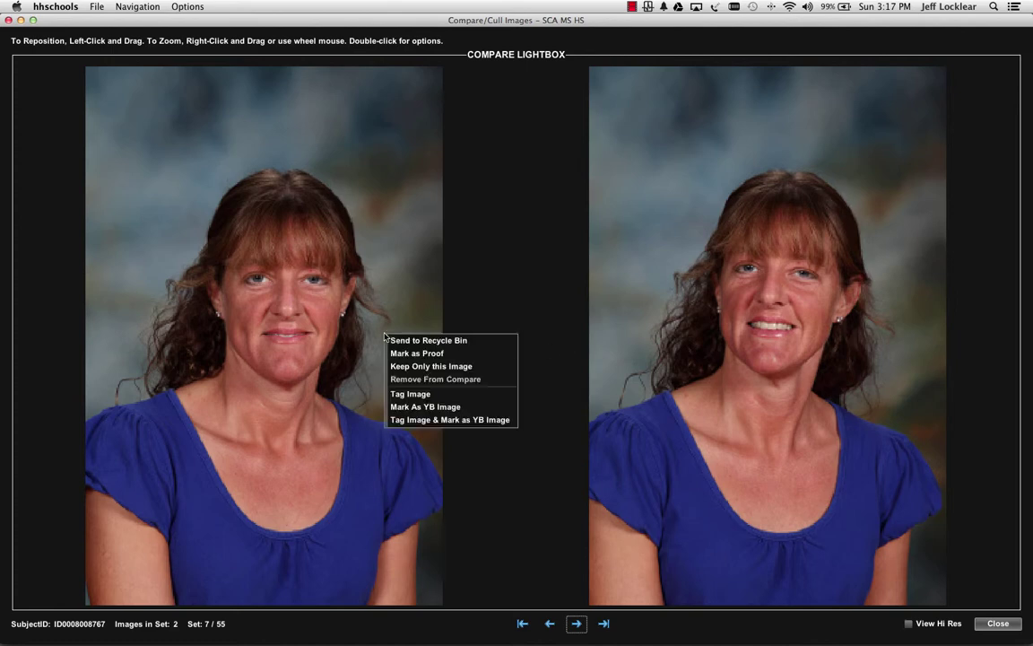
{"action": "left_click", "coordinate": [392, 340]}
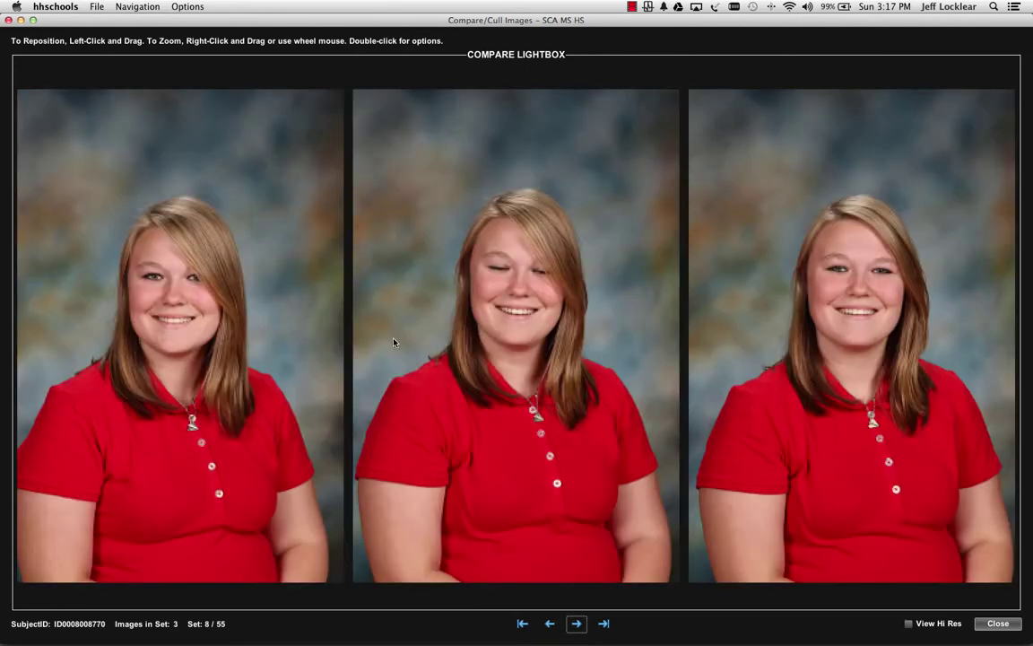
{"action": "right_click", "coordinate": [464, 345]}
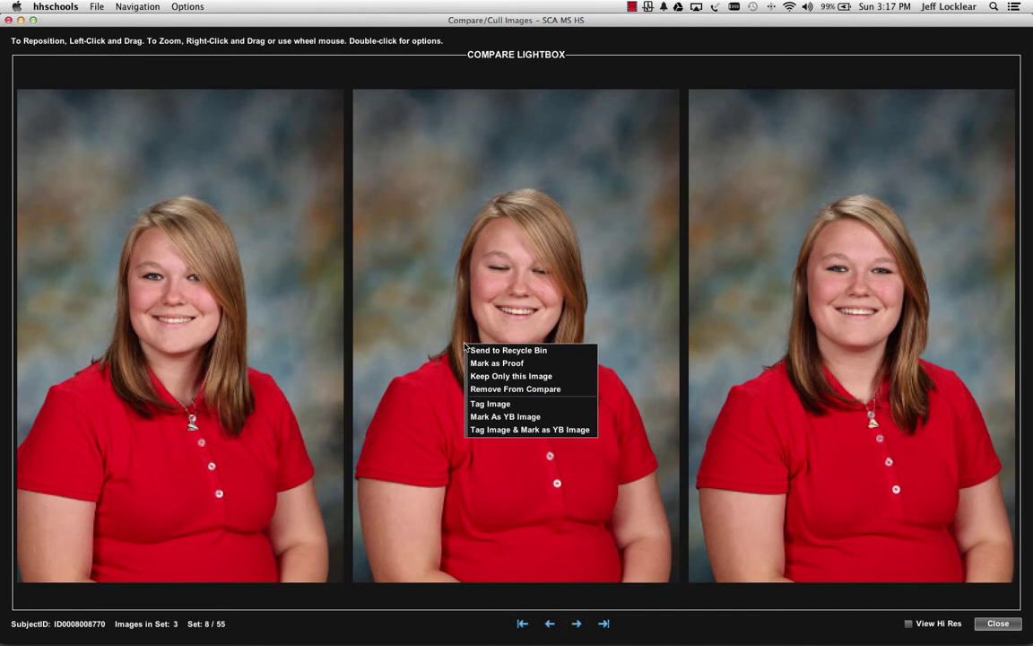
{"action": "left_click", "coordinate": [477, 351]}
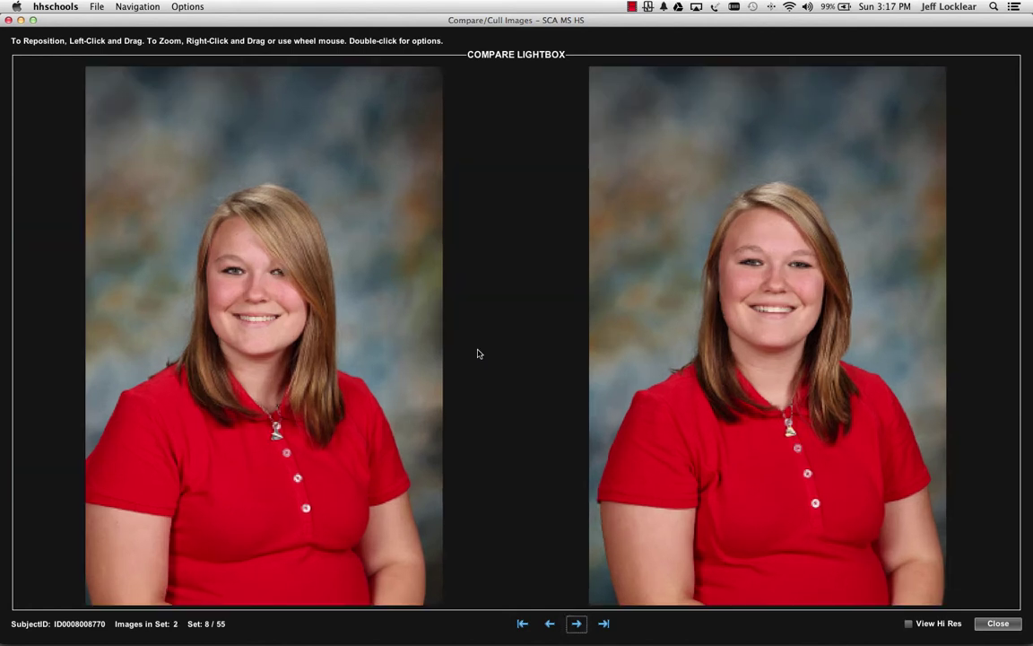
{"action": "right_click", "coordinate": [328, 355]}
{"action": "left_click", "coordinate": [336, 358]}
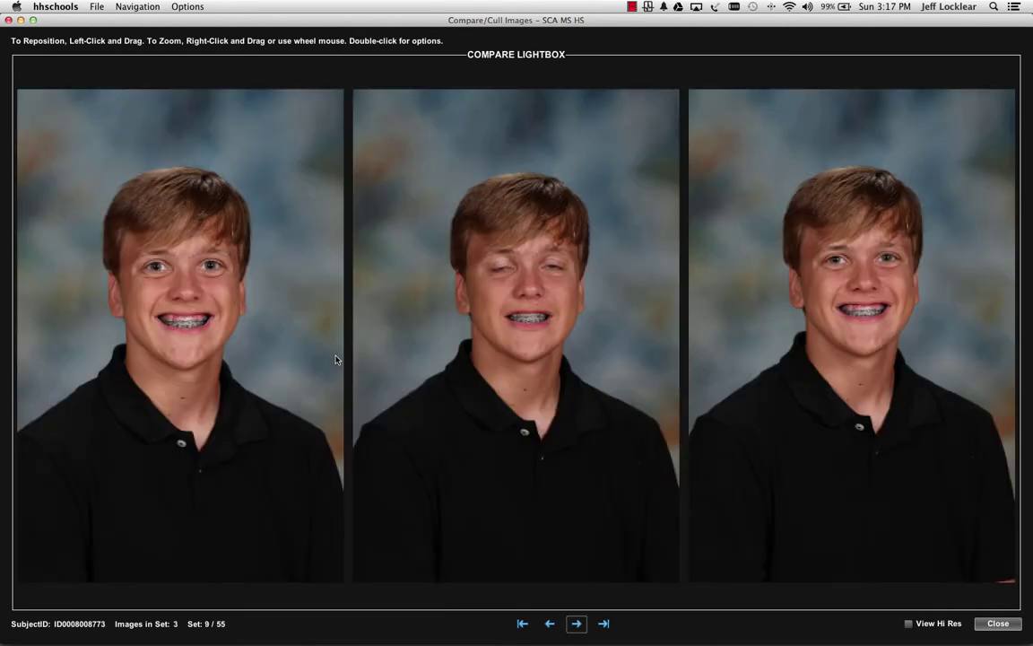
In set 9, mark the right portrait as proof and remove the remaining images
{"action": "right_click", "coordinate": [812, 392]}
{"action": "left_click", "coordinate": [842, 408]}
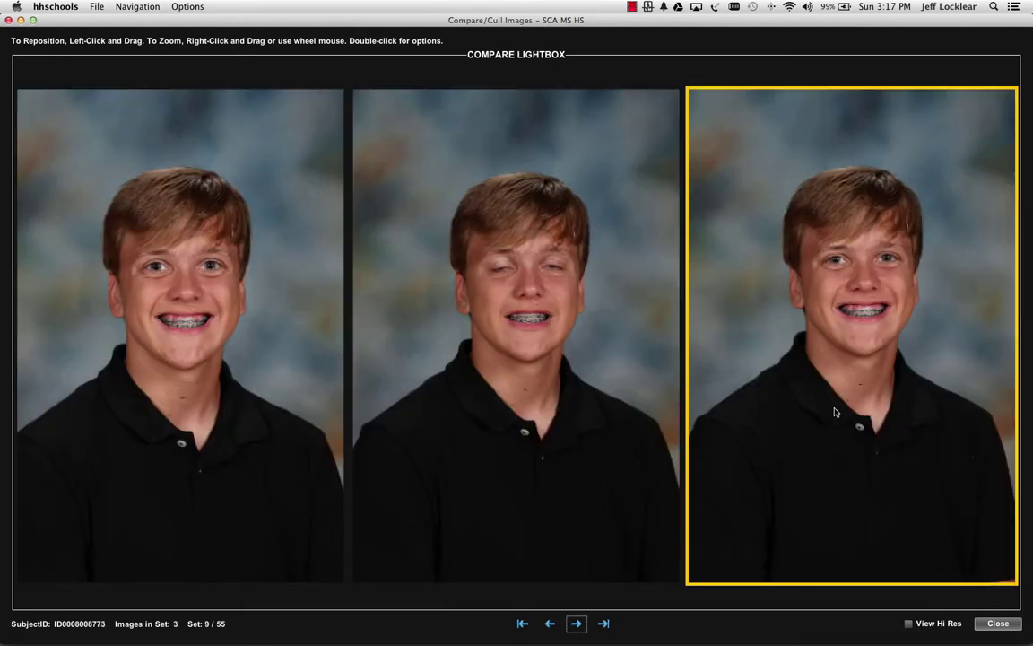
{"action": "right_click", "coordinate": [249, 325]}
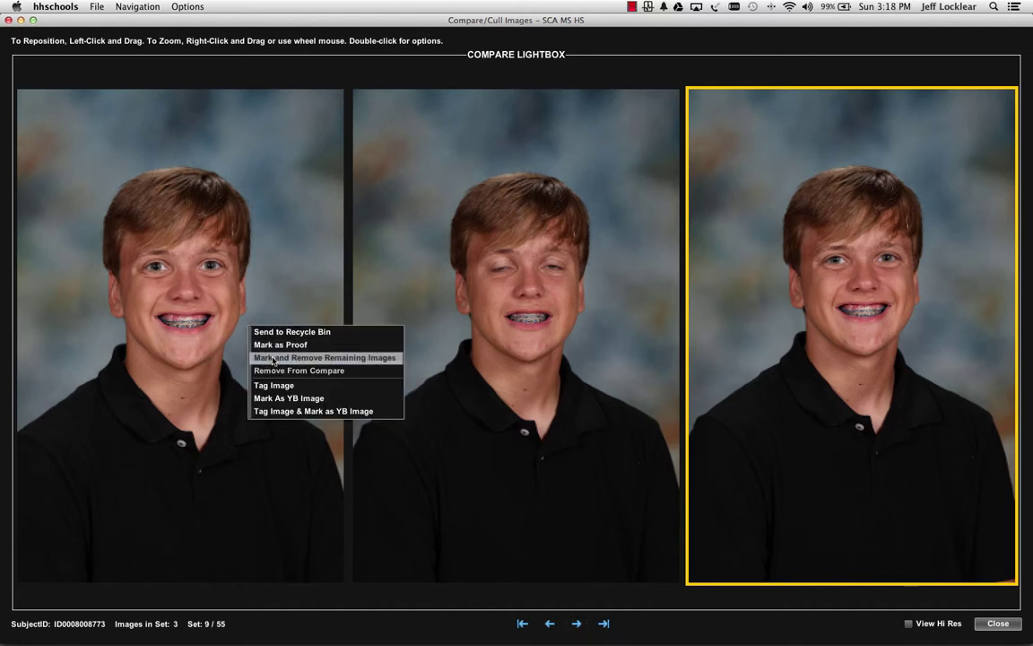
{"action": "left_click", "coordinate": [274, 357]}
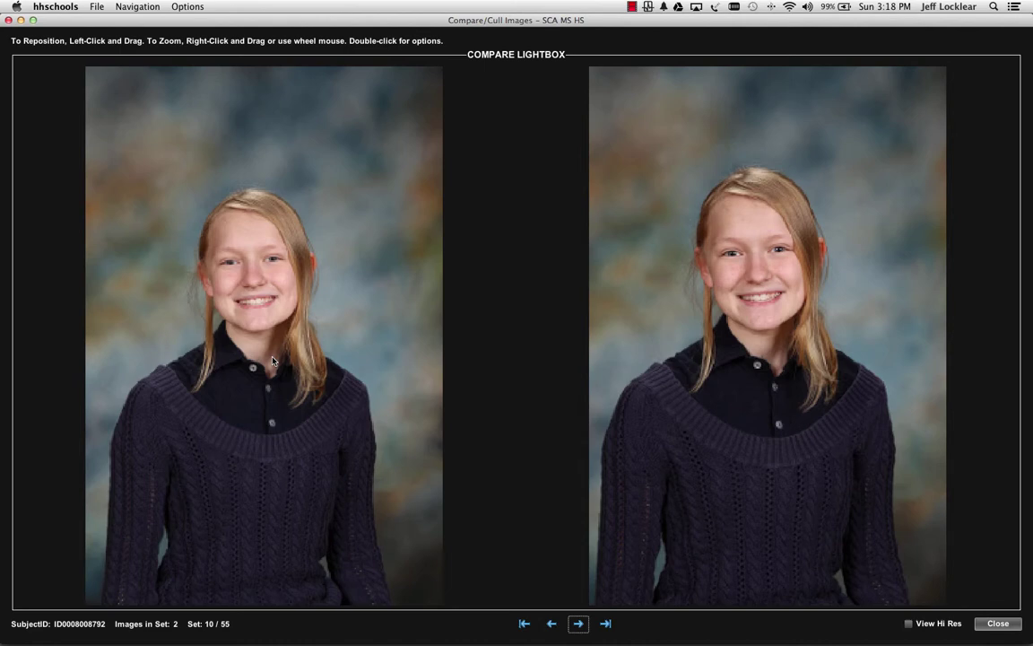
Send the left duplicate to the Recycle Bin in each of sets 10 through 14
{"action": "right_click", "coordinate": [272, 362]}
{"action": "left_click", "coordinate": [280, 366]}
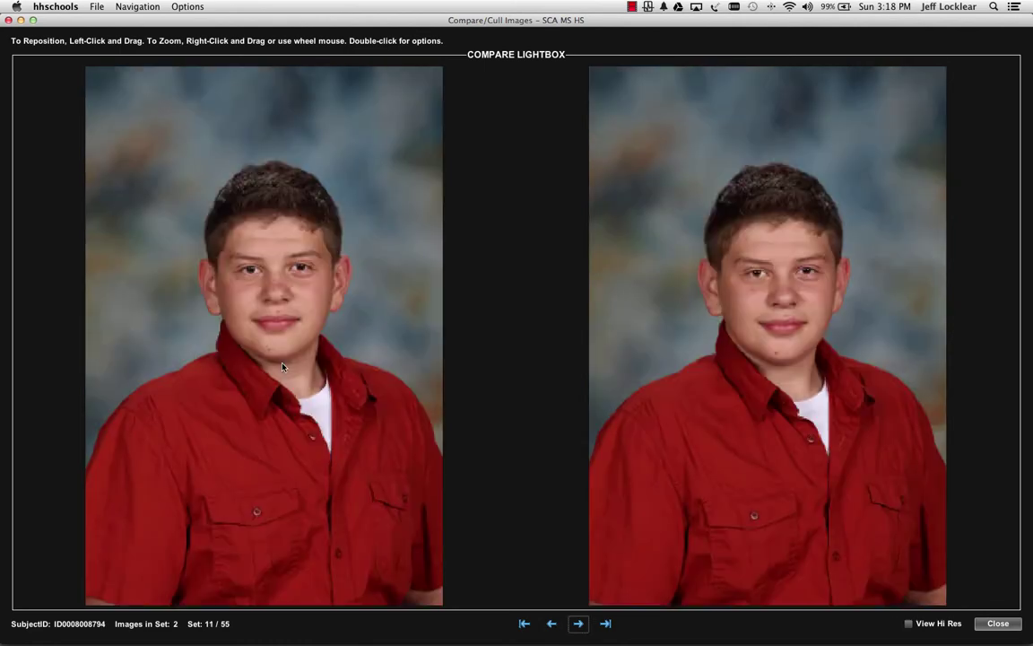
{"action": "right_click", "coordinate": [285, 369]}
{"action": "left_click", "coordinate": [296, 375]}
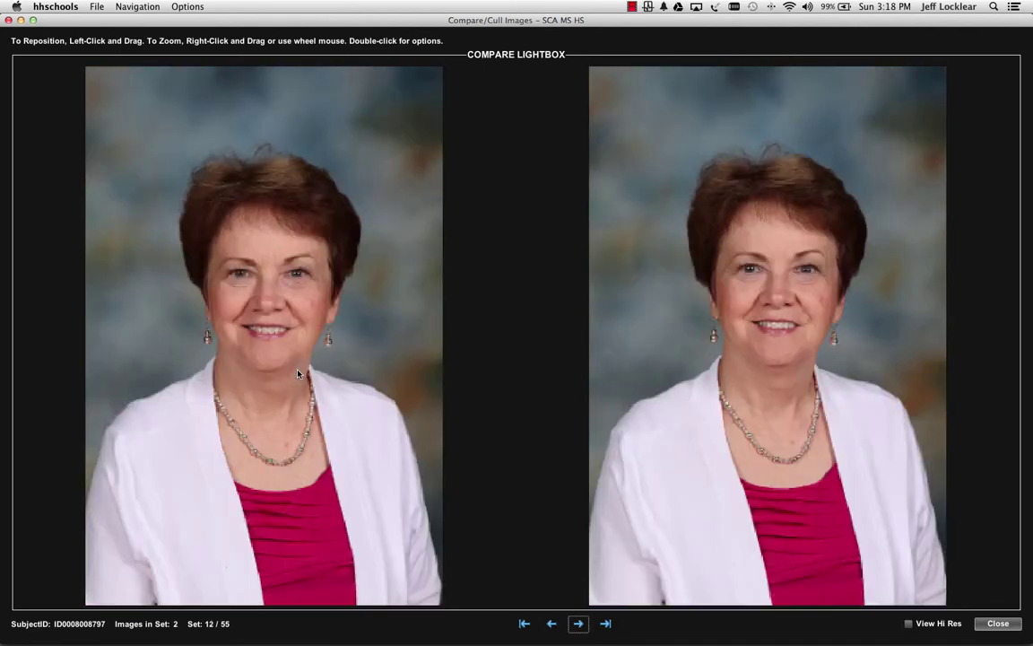
{"action": "right_click", "coordinate": [301, 373]}
{"action": "left_click", "coordinate": [307, 380]}
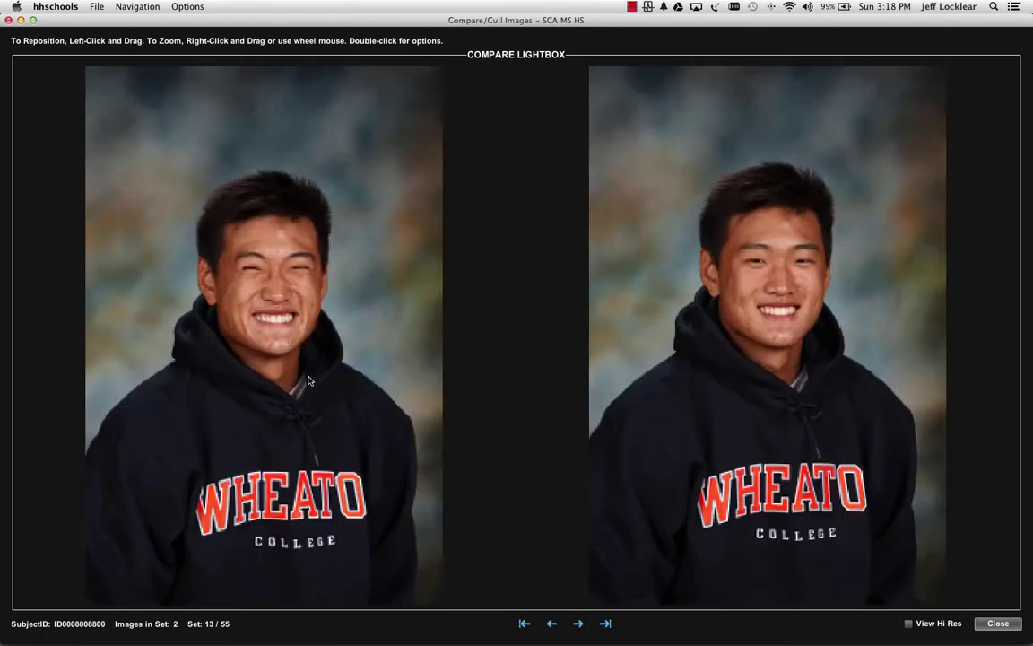
{"action": "right_click", "coordinate": [401, 399]}
{"action": "left_click", "coordinate": [422, 405]}
{"action": "right_click", "coordinate": [381, 404]}
{"action": "left_click", "coordinate": [386, 409]}
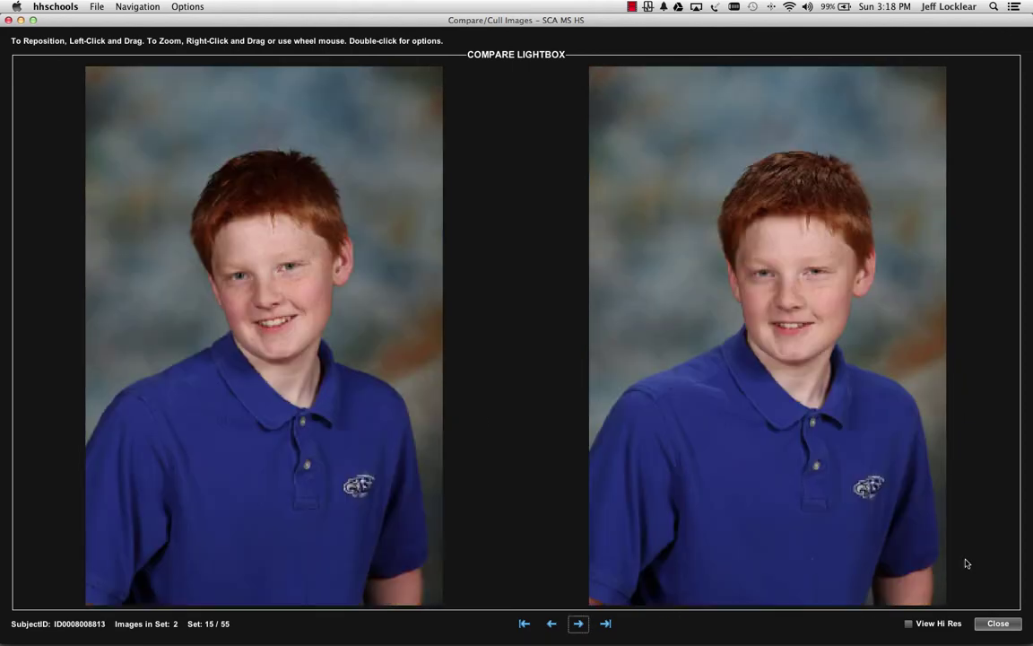
Turn on View Hi Res and recycle the left duplicate in sets 15 and 16
{"action": "left_click", "coordinate": [908, 623]}
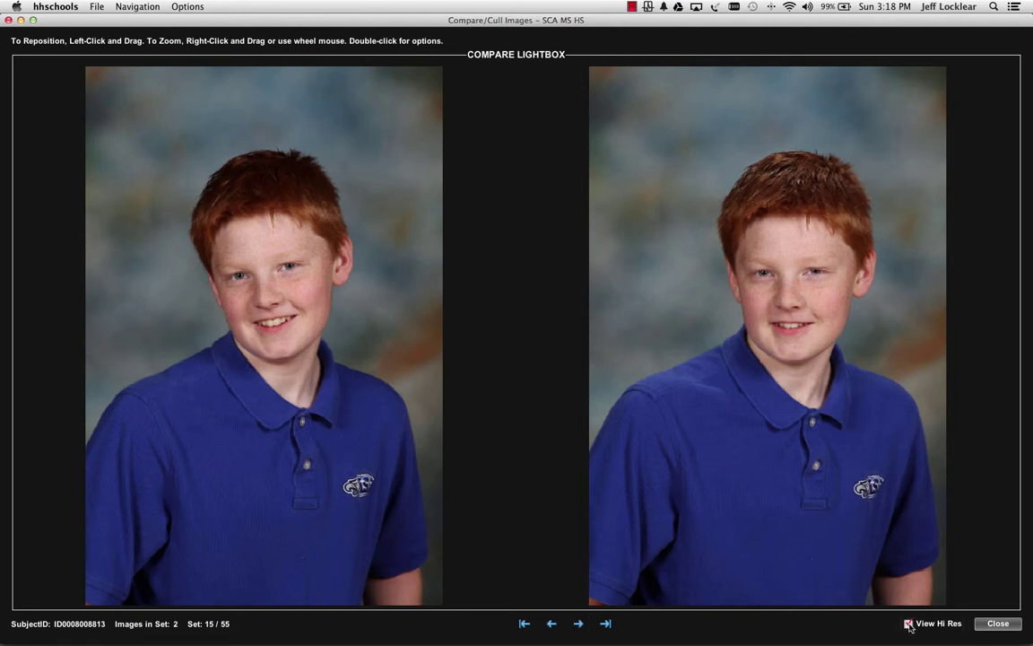
{"action": "scroll", "coordinate": [333, 327], "scroll_direction": "up", "scroll_amount": 6}
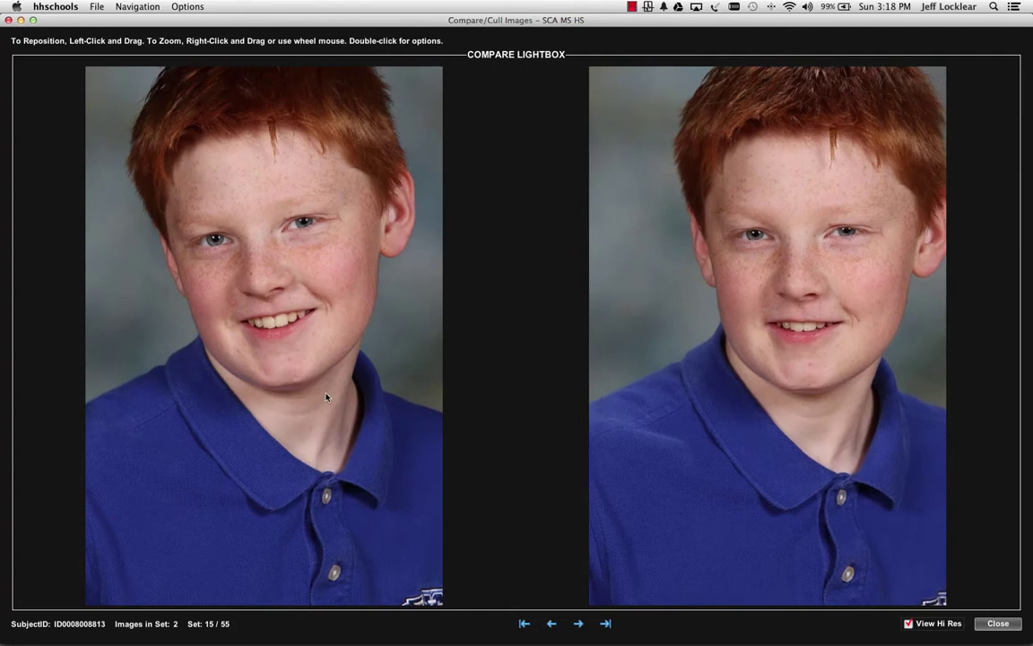
{"action": "right_click", "coordinate": [337, 380]}
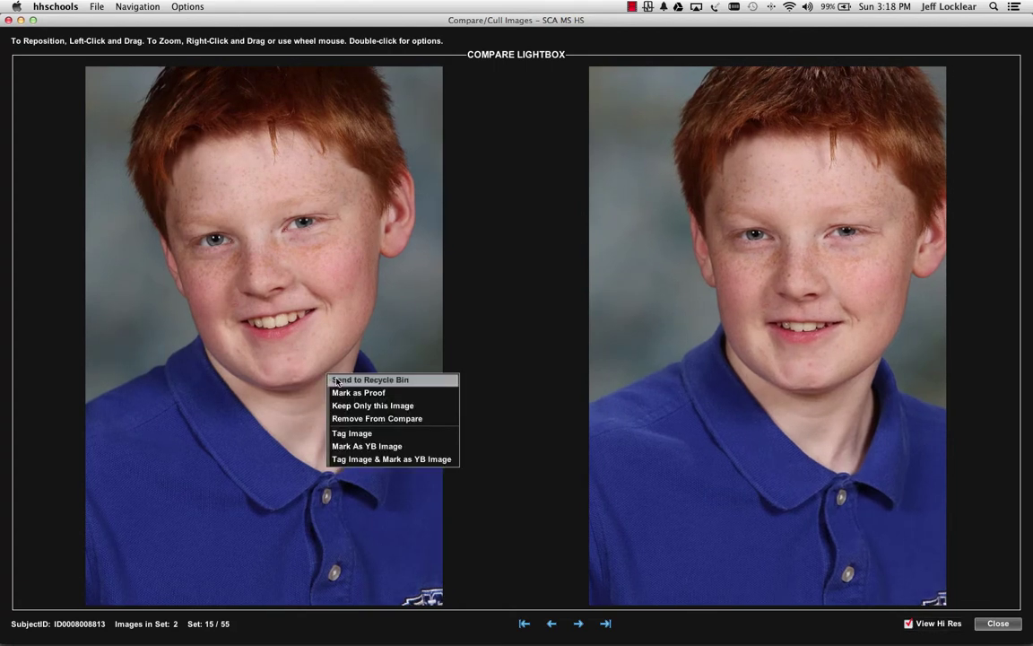
{"action": "left_click", "coordinate": [339, 380]}
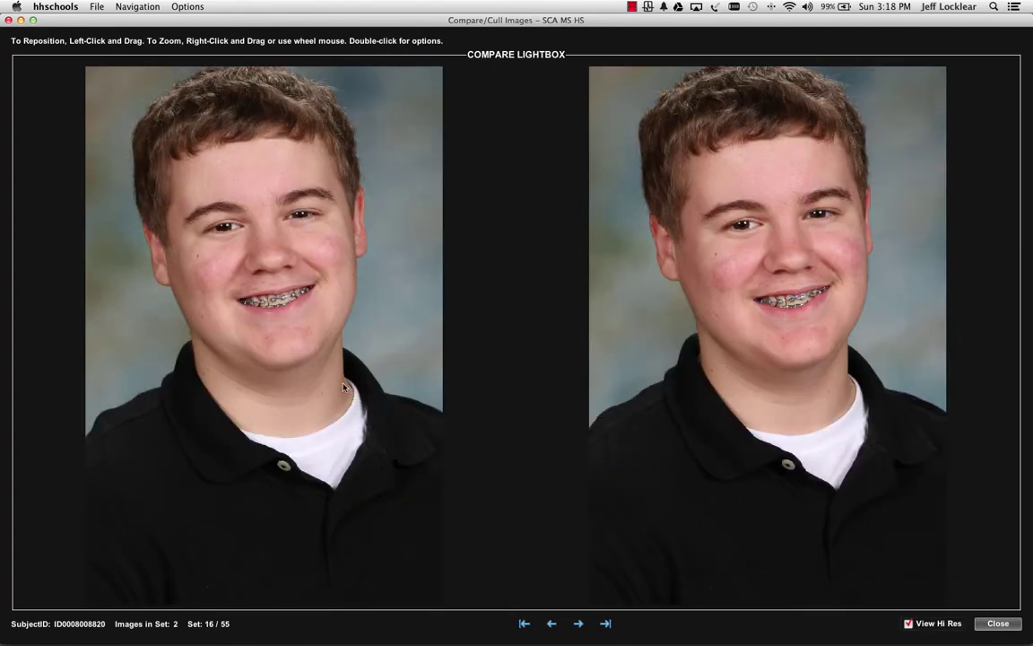
{"action": "right_click", "coordinate": [343, 386]}
{"action": "left_click", "coordinate": [348, 390]}
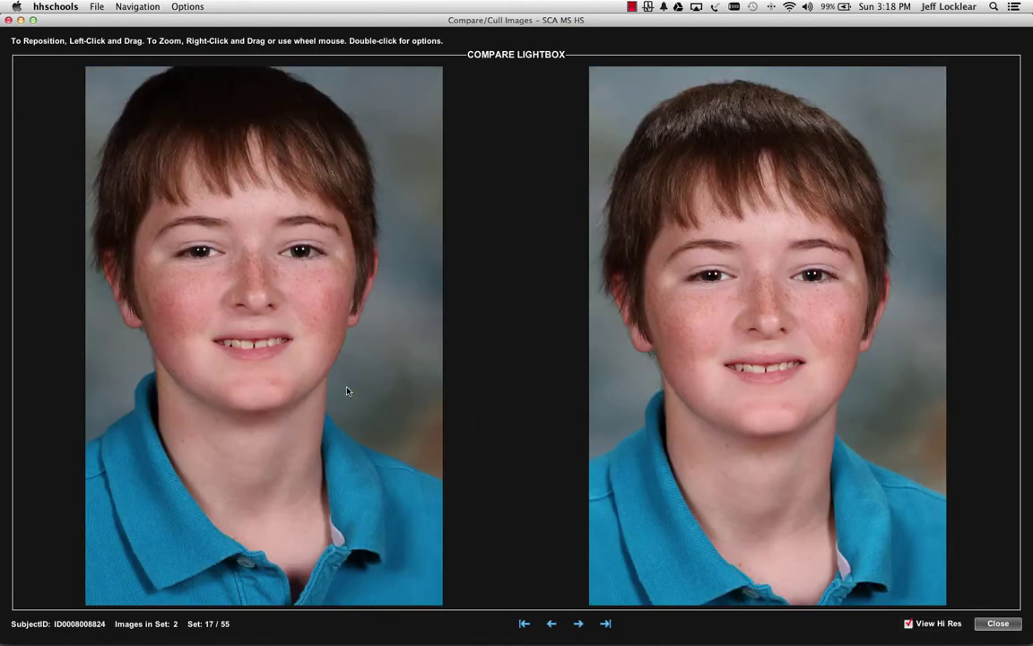
Recycle the left duplicate in set 17 and close the Compare Lightbox
{"action": "right_click", "coordinate": [345, 392]}
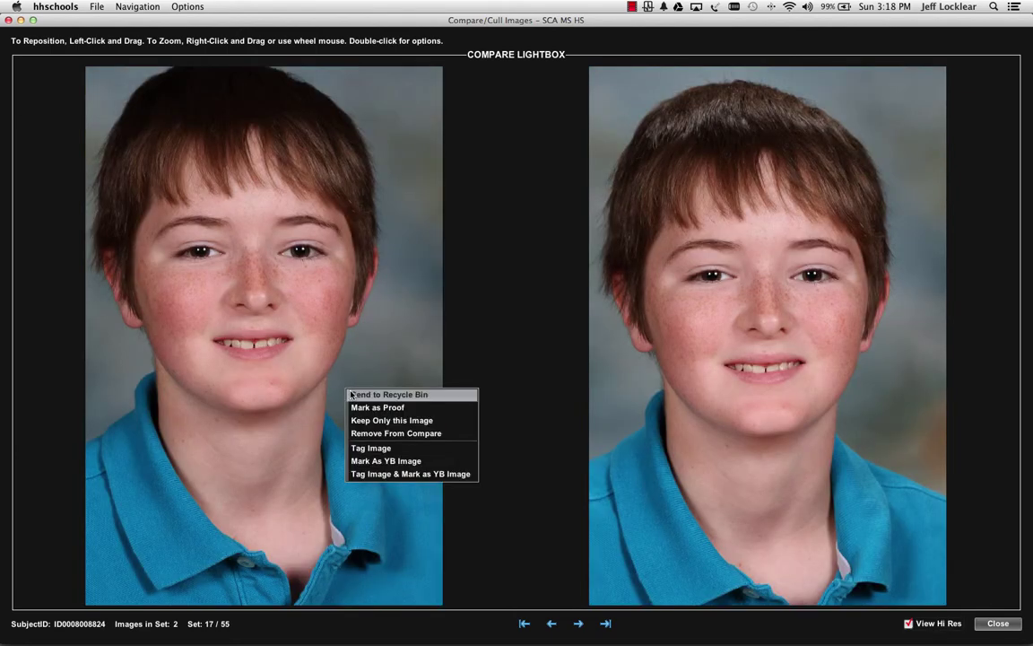
{"action": "left_click", "coordinate": [386, 394]}
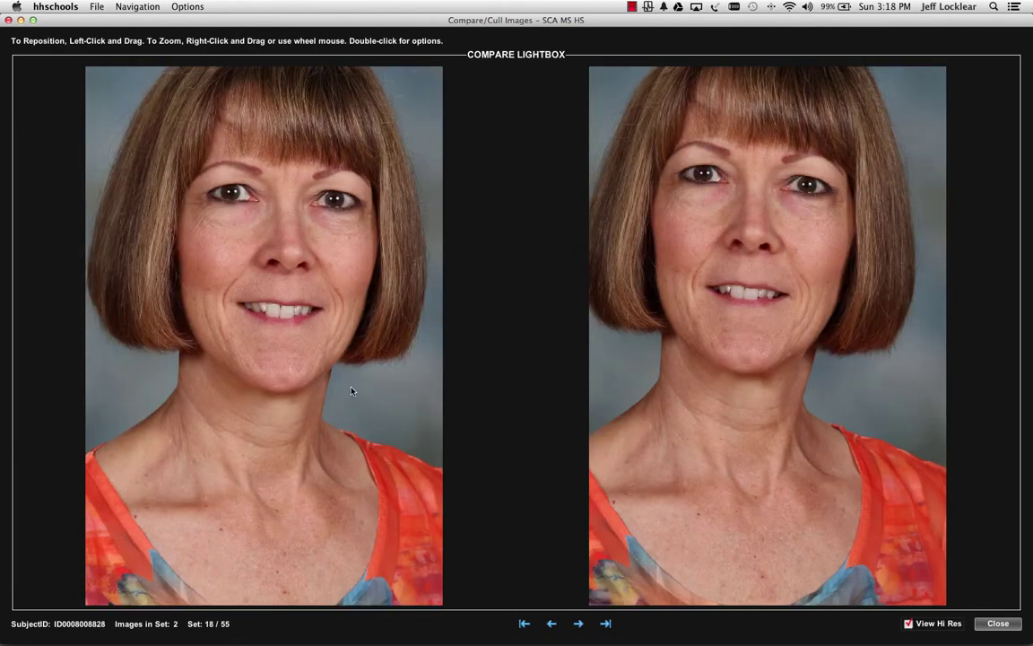
{"action": "scroll", "coordinate": [351, 389], "scroll_direction": "down", "scroll_amount": 5}
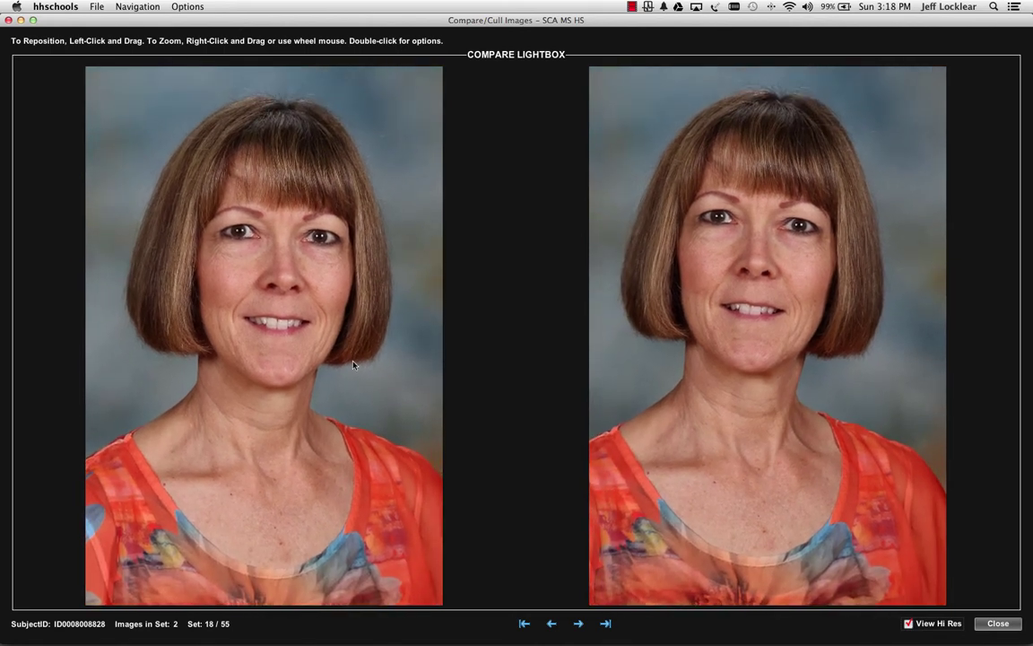
{"action": "left_click", "coordinate": [995, 623]}
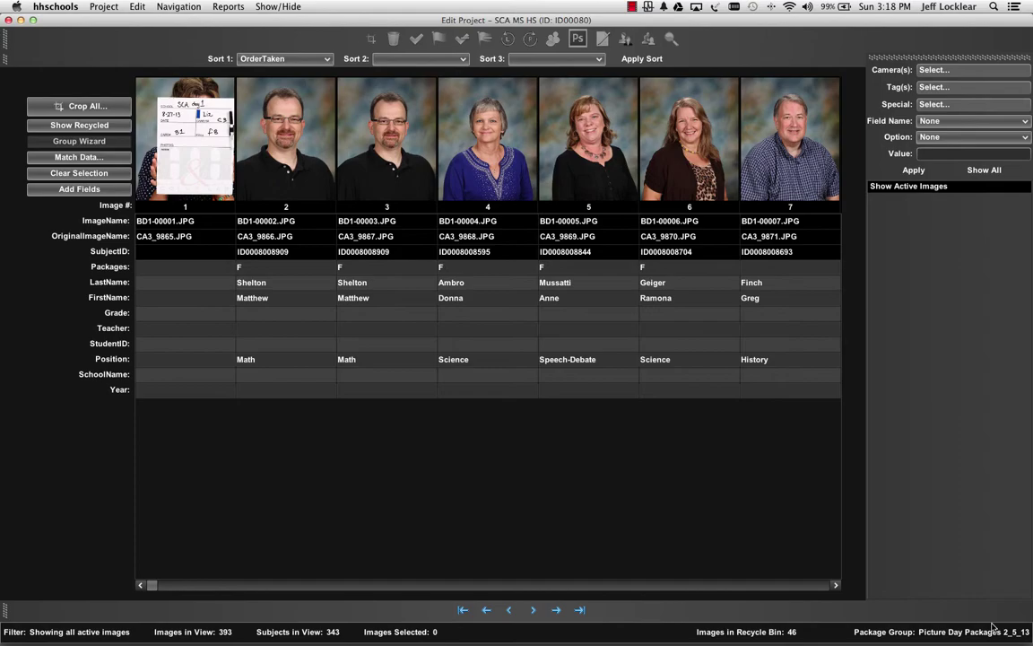